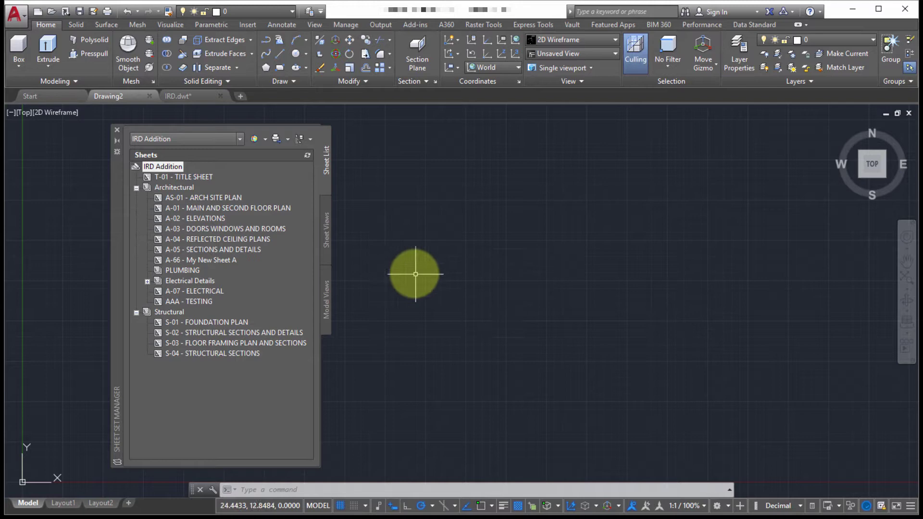
right_click(160, 168)
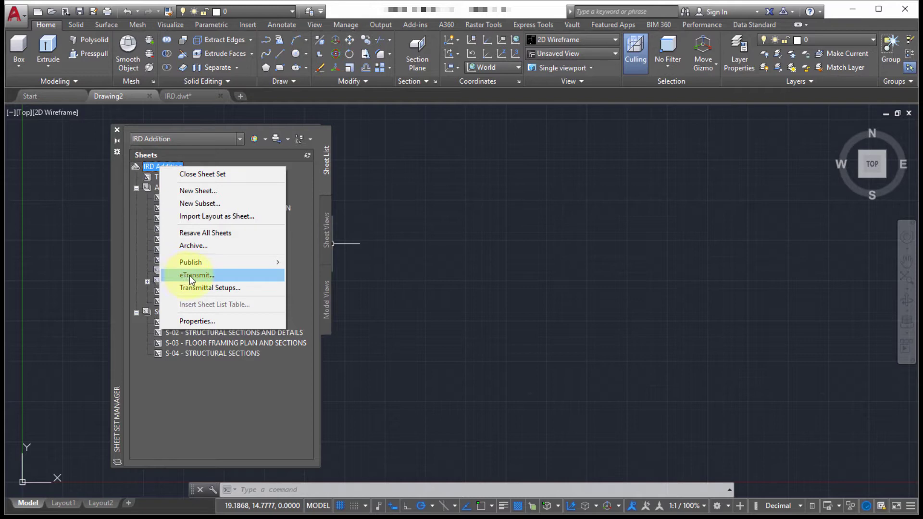
click(168, 188)
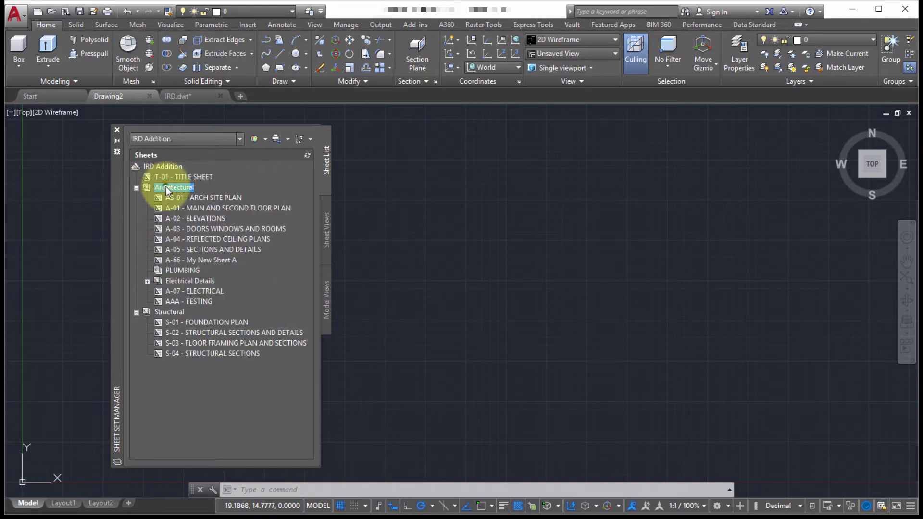
right_click(167, 190)
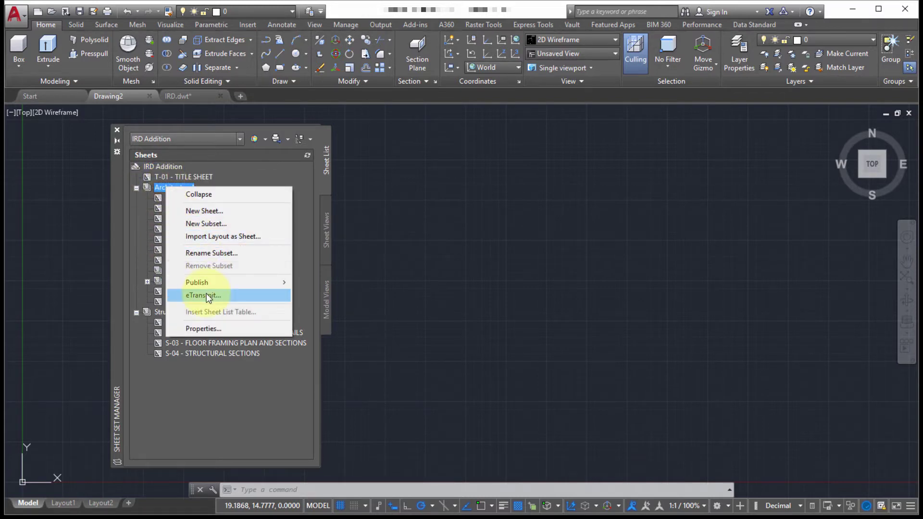
click(150, 188)
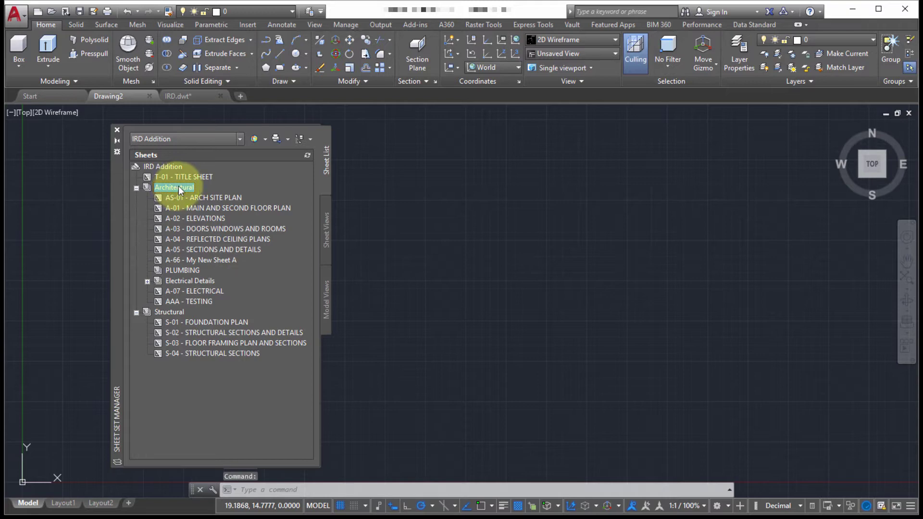
click(164, 189)
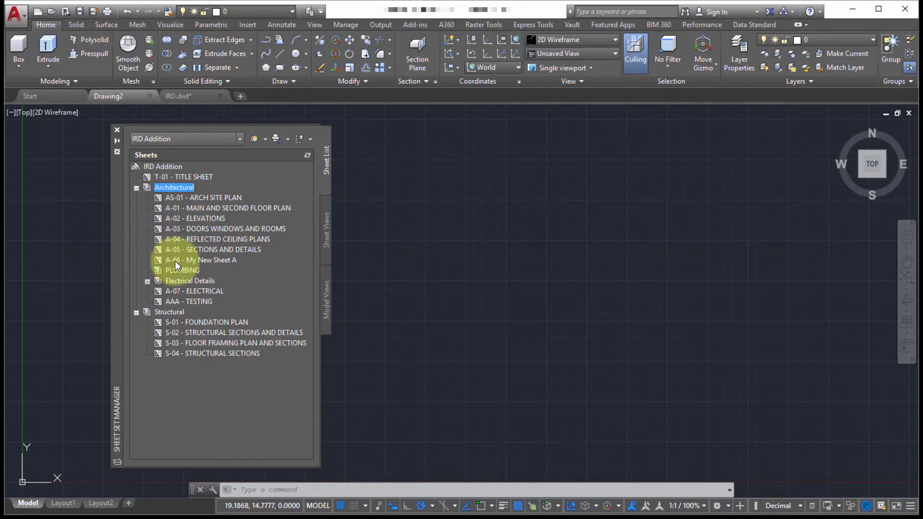
Try to start an eTransmit of the Architectural subset
right_click(182, 193)
click(221, 299)
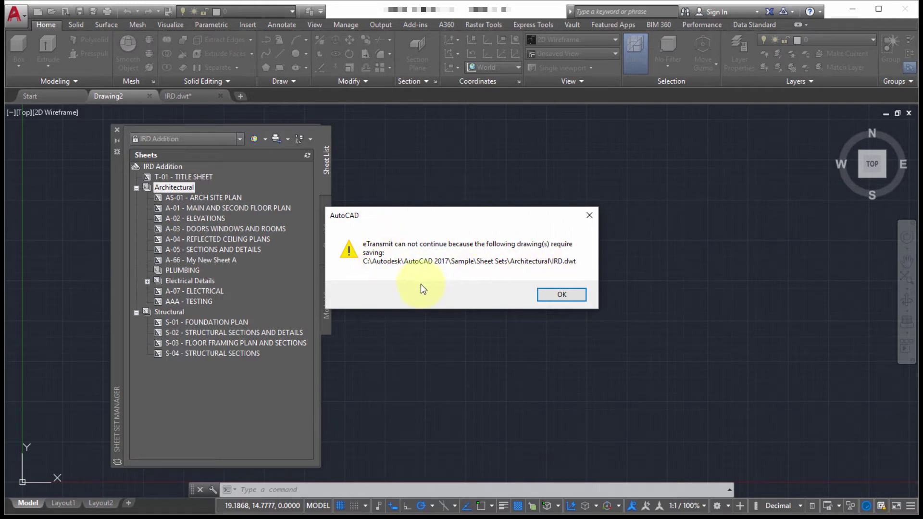
click(561, 298)
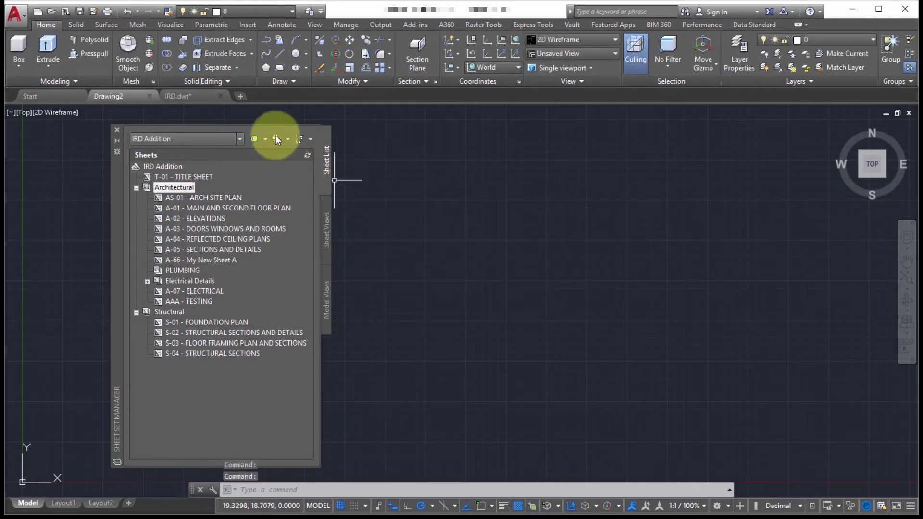
Switch to the IRD.dwt template drawing and save it
click(195, 96)
key(ctrl+s)
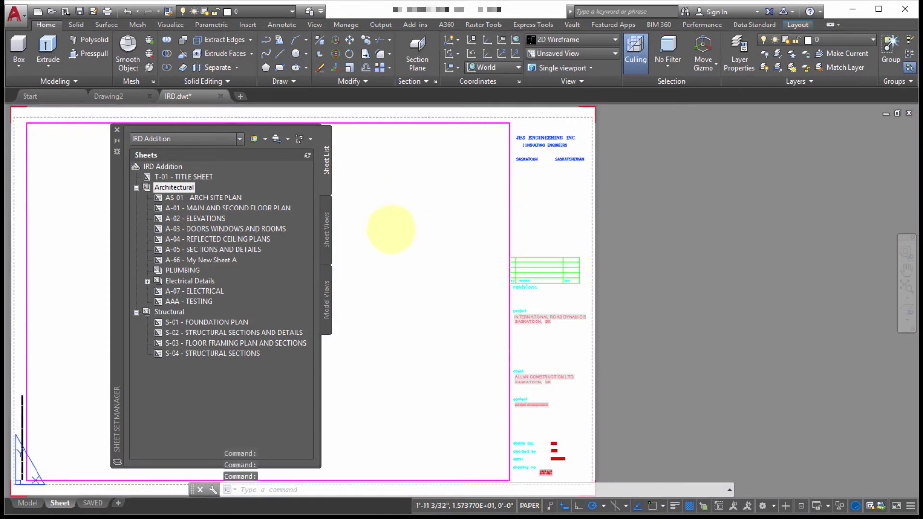
click(541, 296)
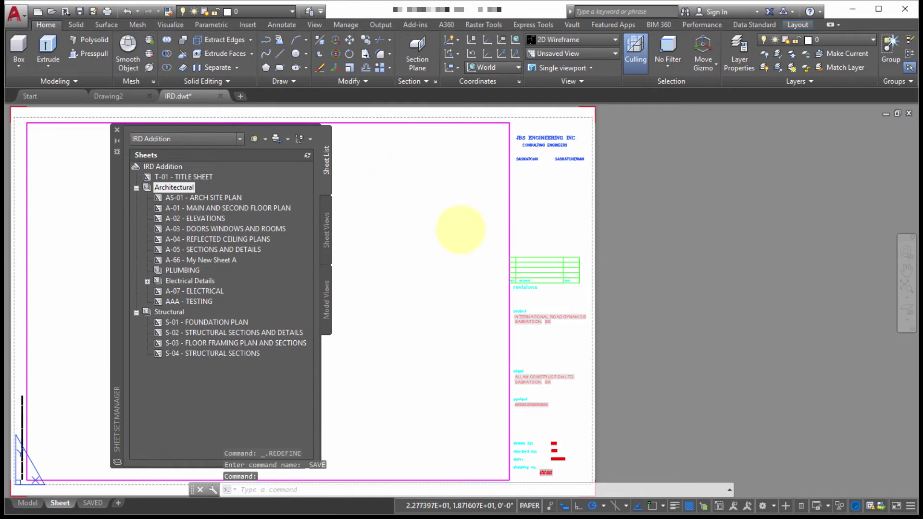
key(ctrl+s)
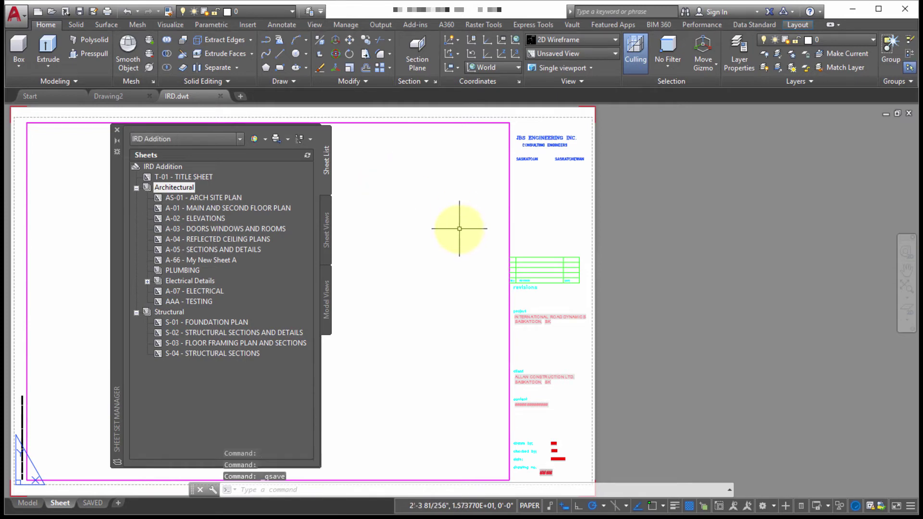
Return to Drawing2 and start an eTransmit of the Architectural subset
click(110, 96)
right_click(174, 187)
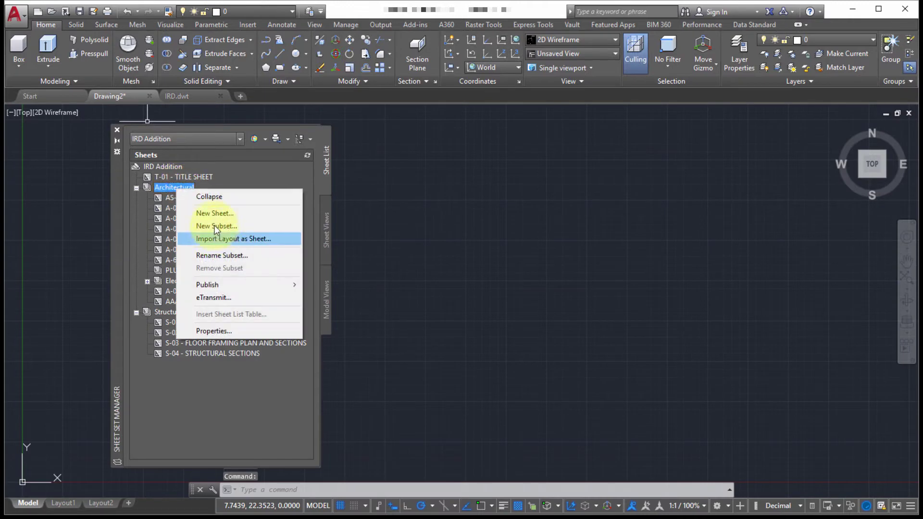
click(222, 298)
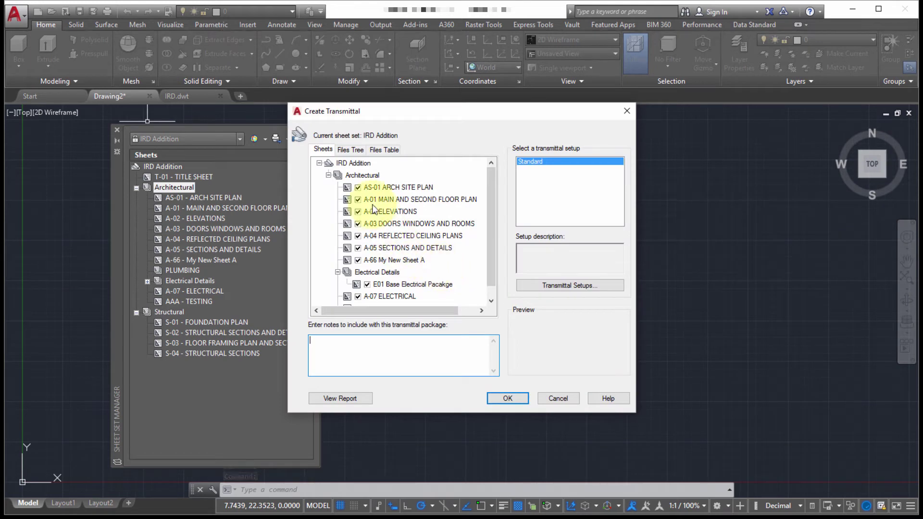
Exclude the sheet A-66 My New Sheet A from the transmittal
click(402, 223)
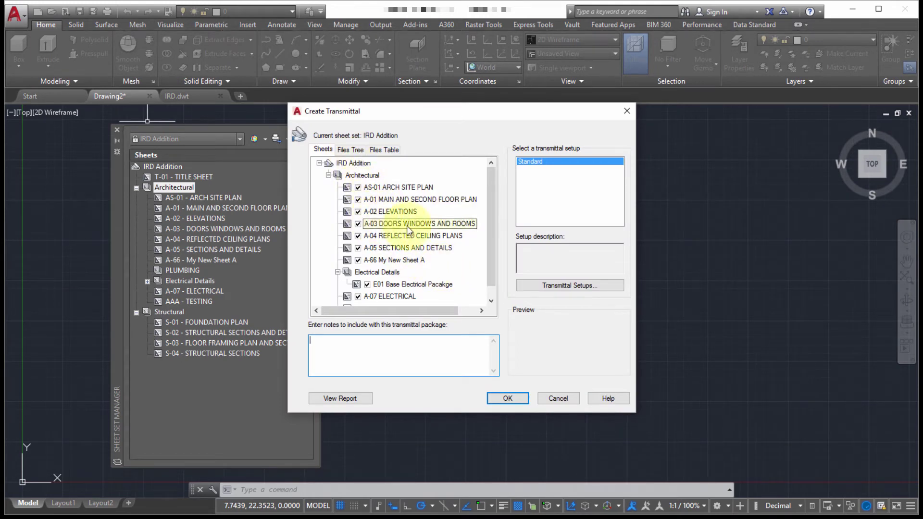
mouse_move(489, 185)
mouse_down()
mouse_move(493, 208)
mouse_move(492, 167)
mouse_up()
click(358, 260)
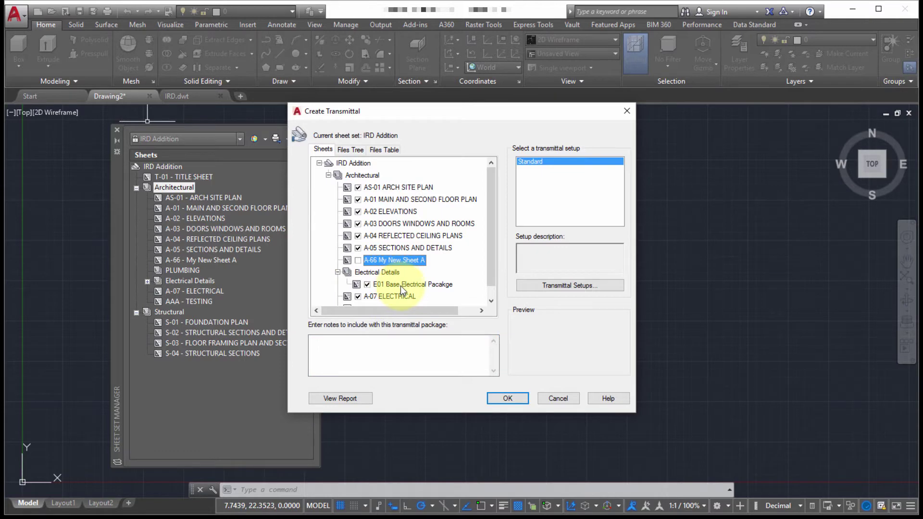
Examine the transmittal's files as a tree, including the sheet set data and template files, and as a table
click(355, 149)
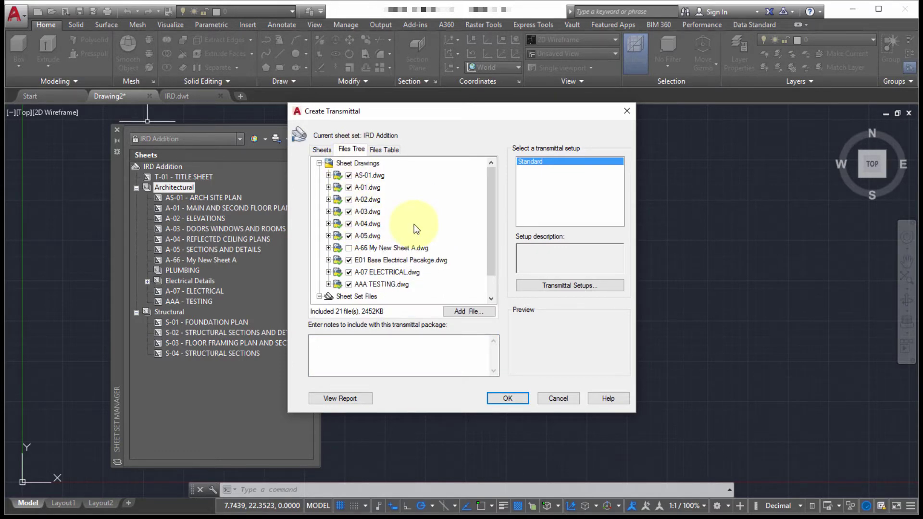
scroll(414, 224, down, 1)
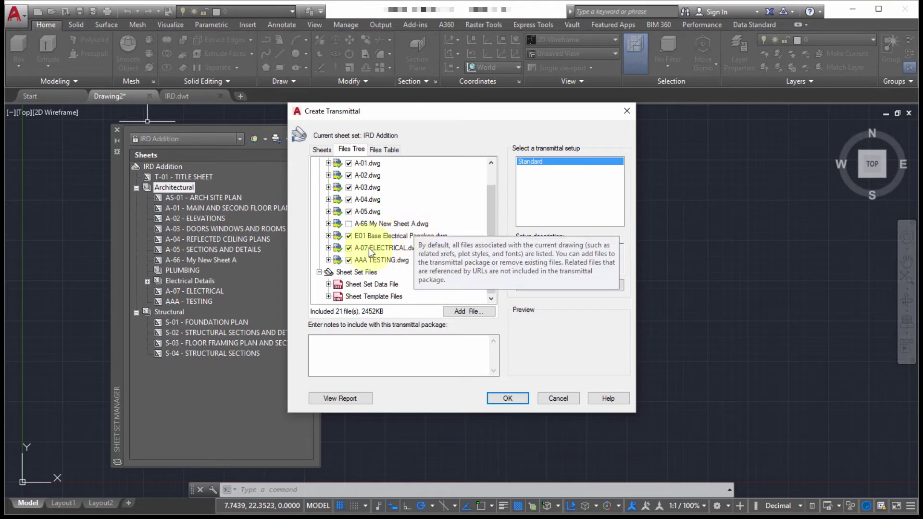
click(331, 296)
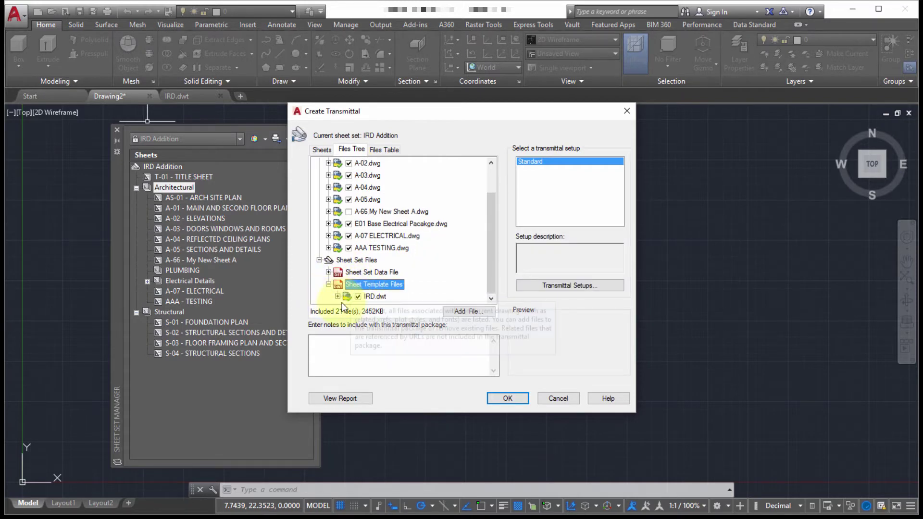
click(327, 272)
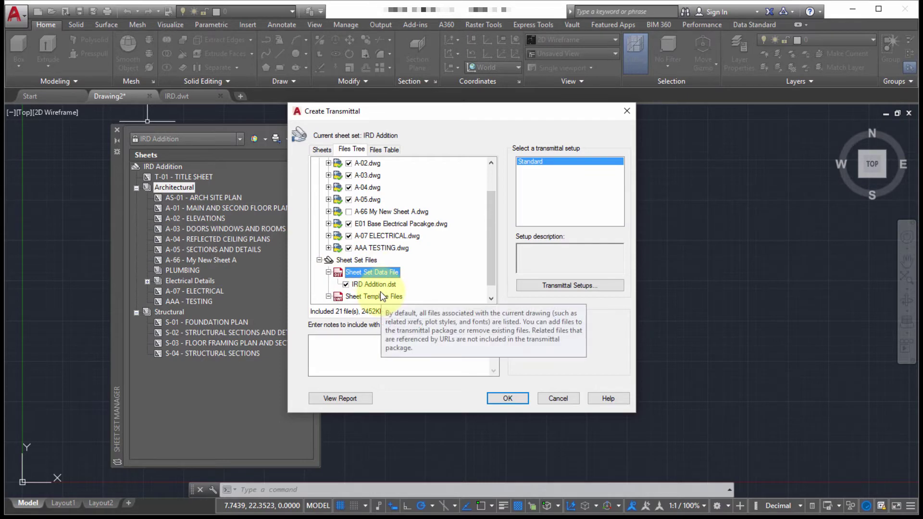
click(386, 150)
scroll(389, 212, down, 4)
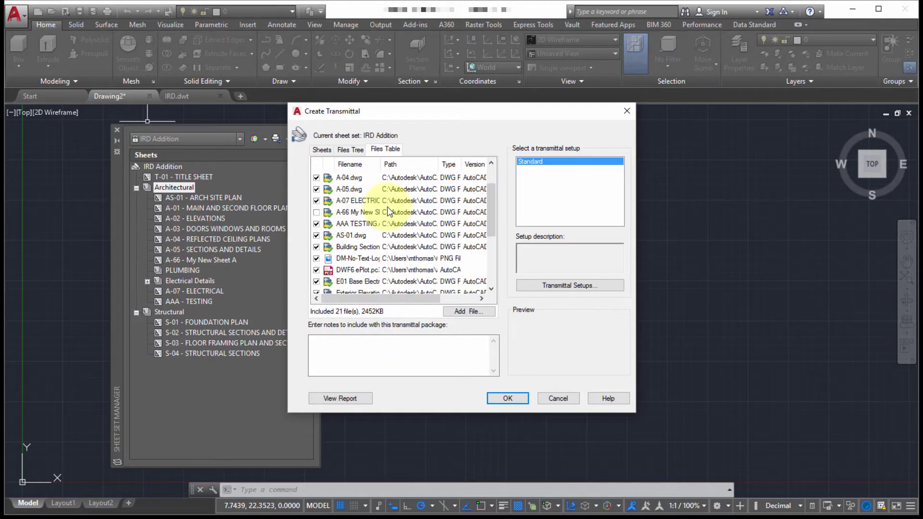
scroll(387, 212, up, 4)
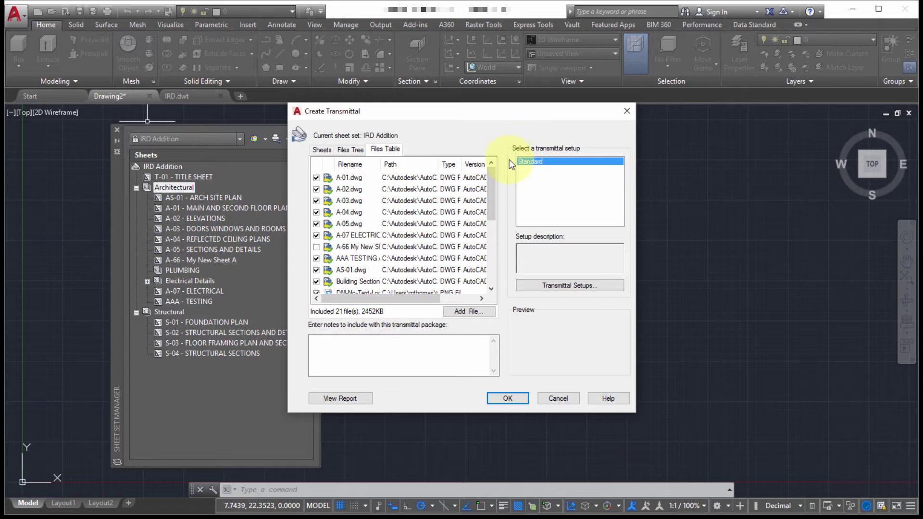
Create a new transmittal setup named ZIPPED based on Standard
click(563, 286)
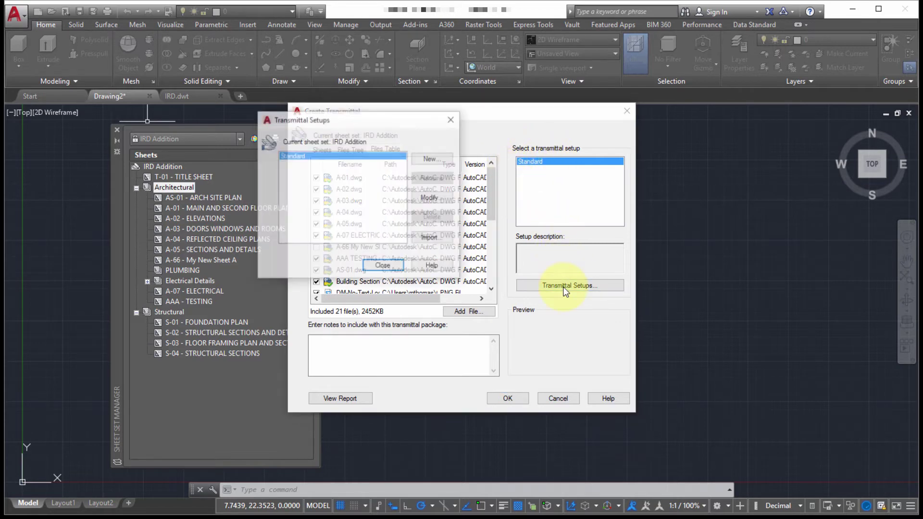
drag(403, 129, 488, 153)
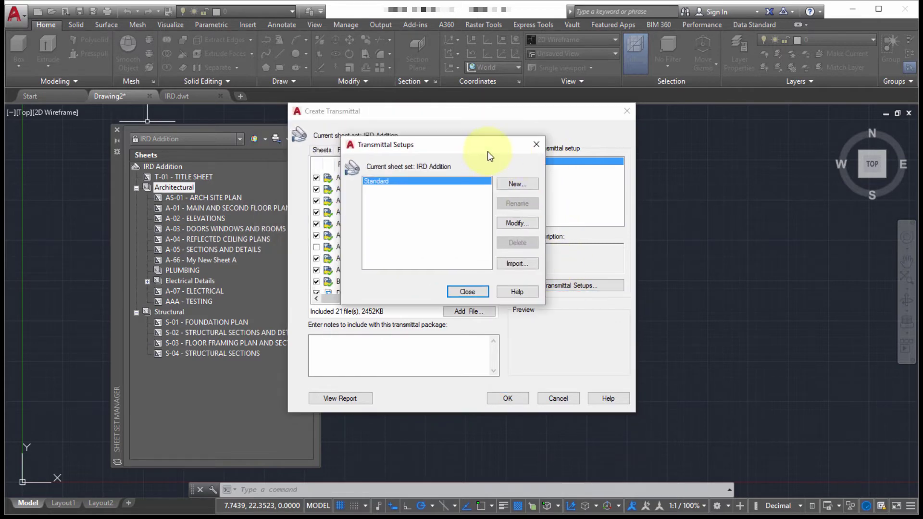
click(517, 184)
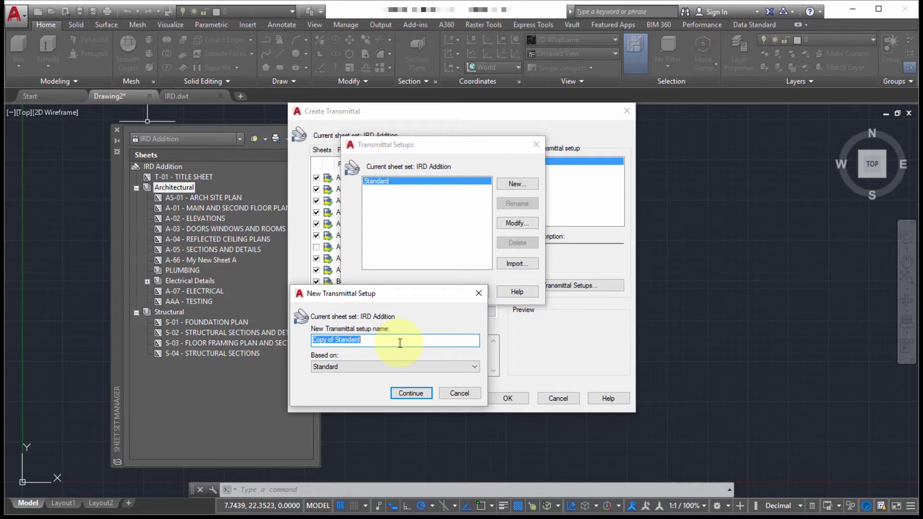
text(ZIPPED)
click(411, 393)
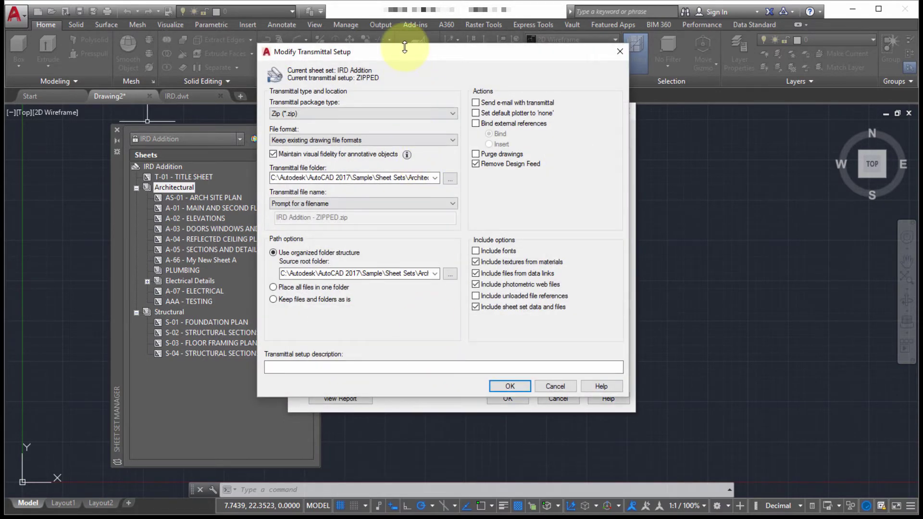
Examine the package type and drawing file format options of the ZIPPED transmittal setup
drag(406, 52, 423, 90)
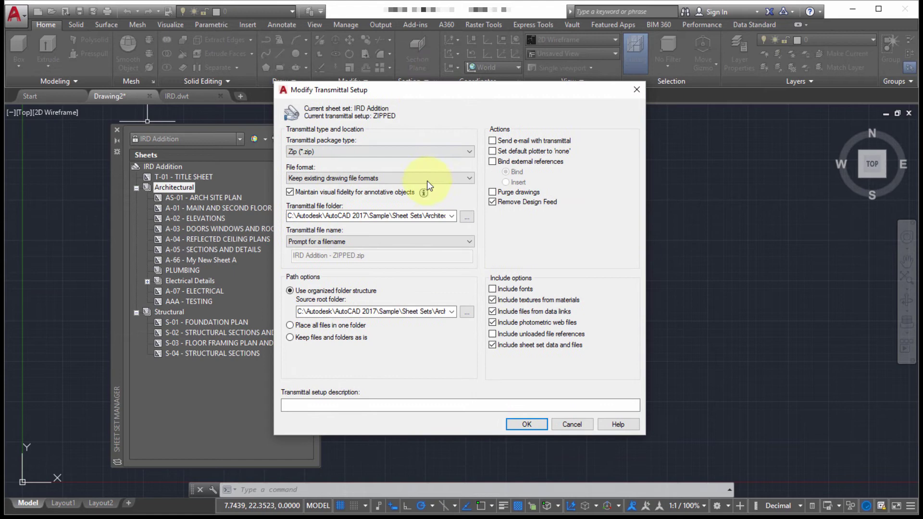
click(325, 153)
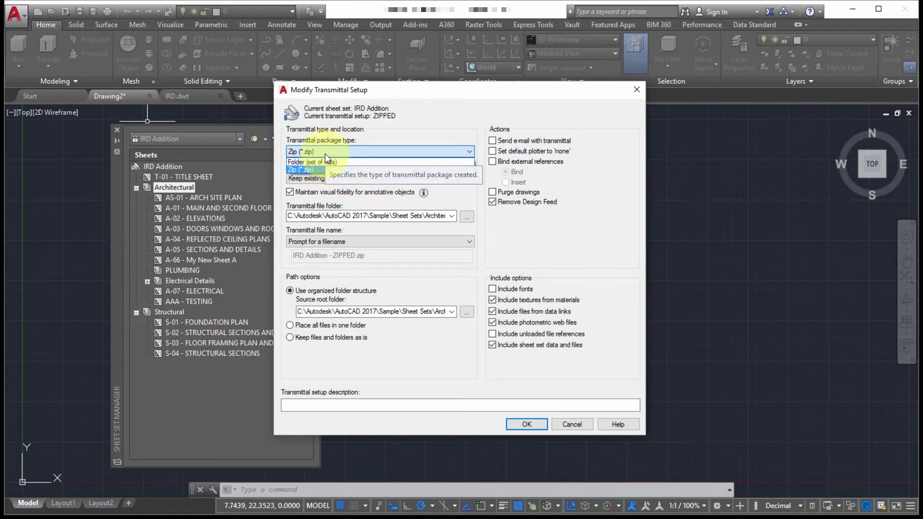
click(325, 153)
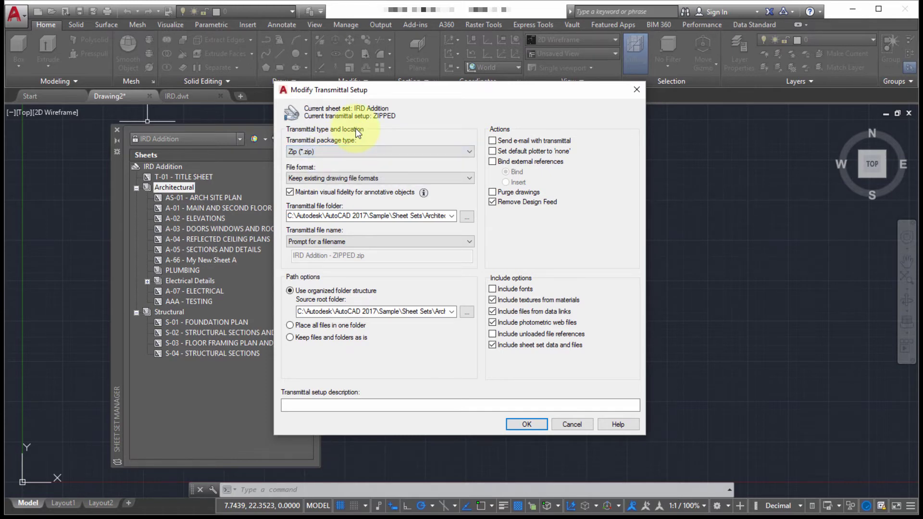
click(346, 178)
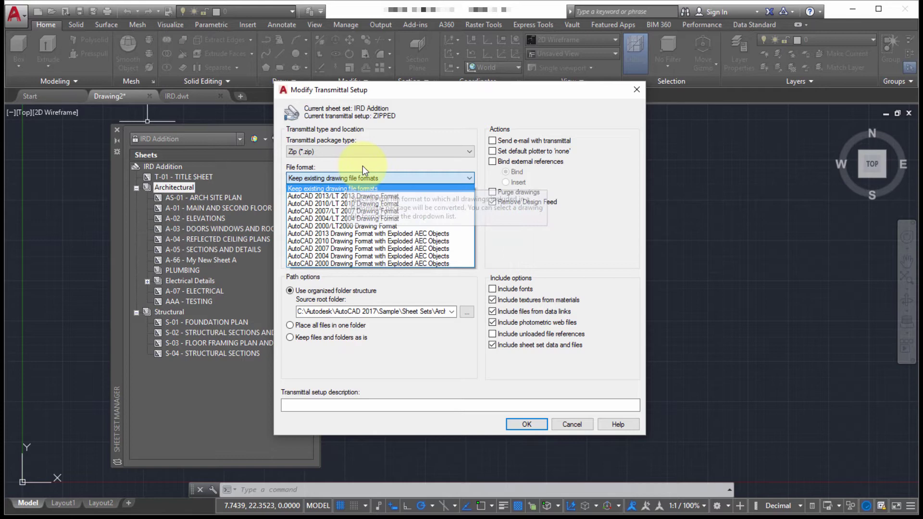
click(377, 167)
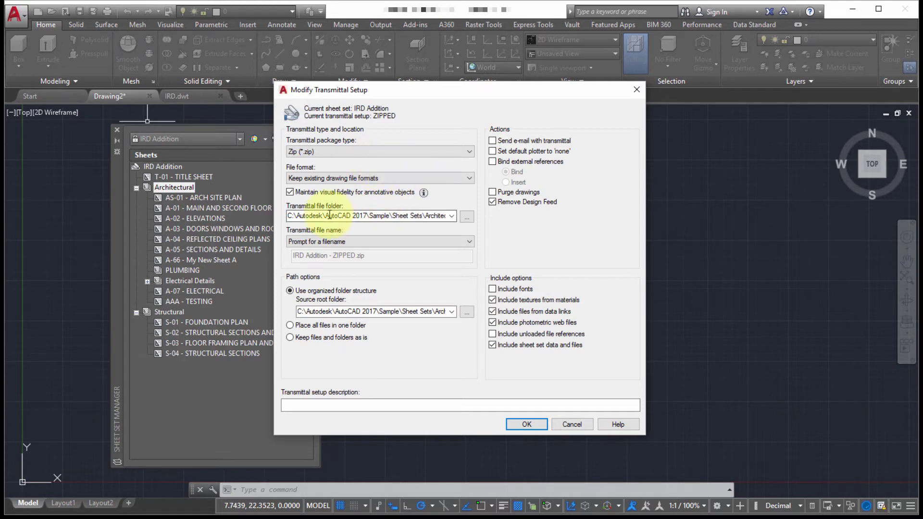
Set the transmittal file folder to the Desktop
click(466, 217)
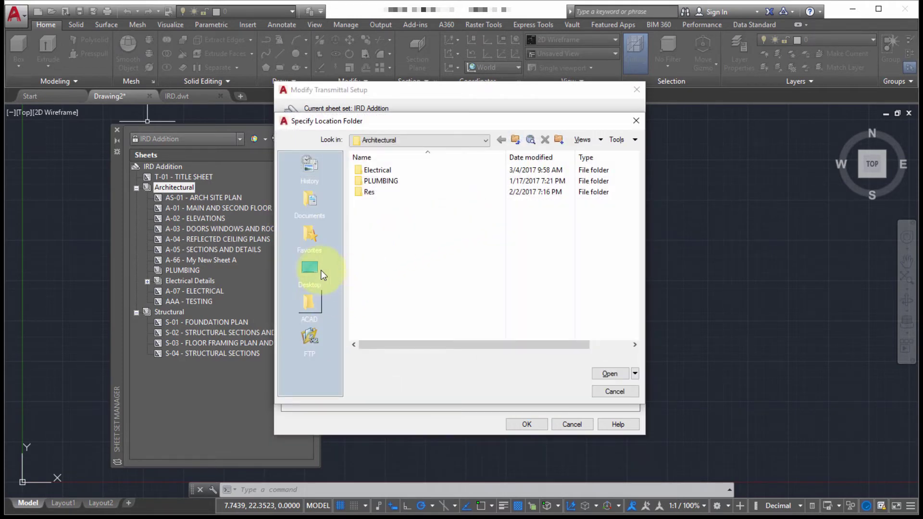
click(320, 272)
click(609, 373)
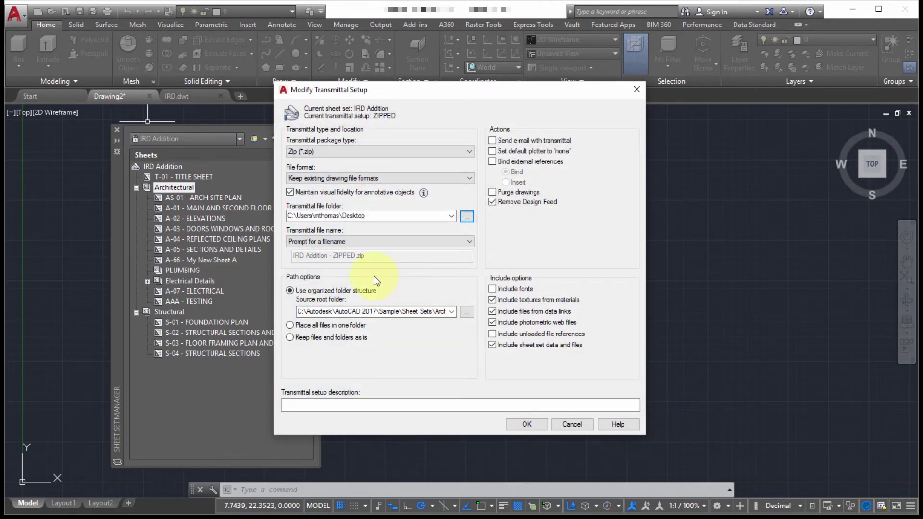
Review the transmittal file naming options and choose Prompt for a filename
click(325, 241)
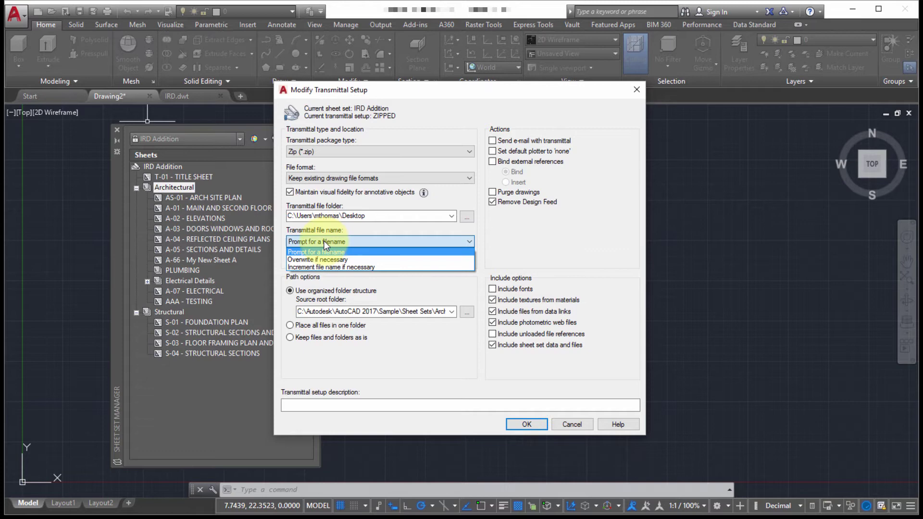
click(326, 241)
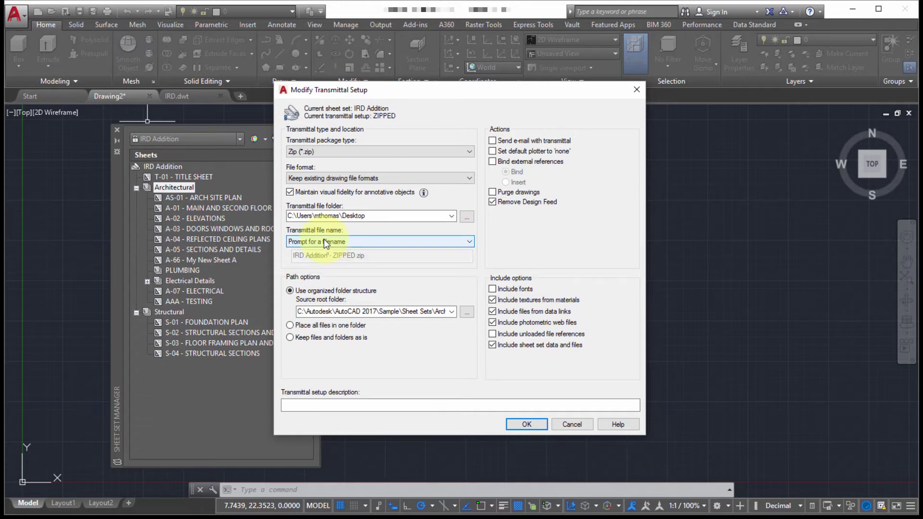
click(325, 241)
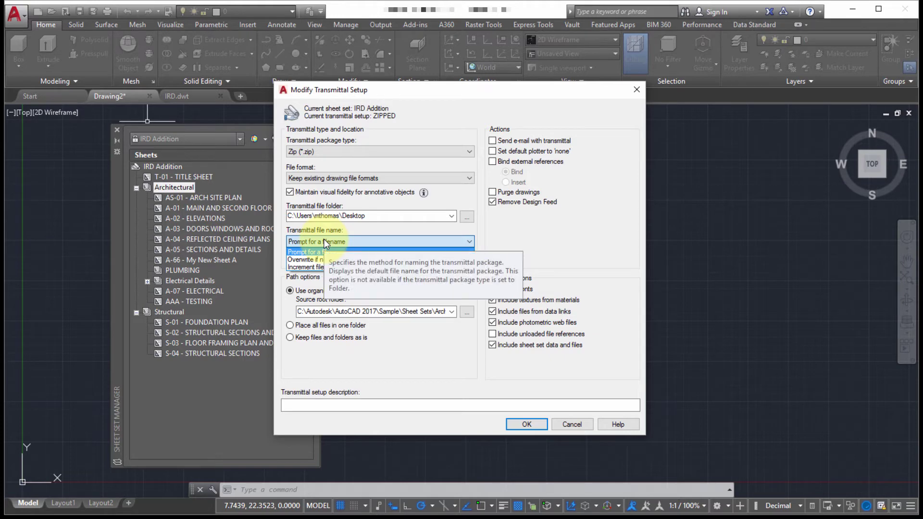
click(324, 252)
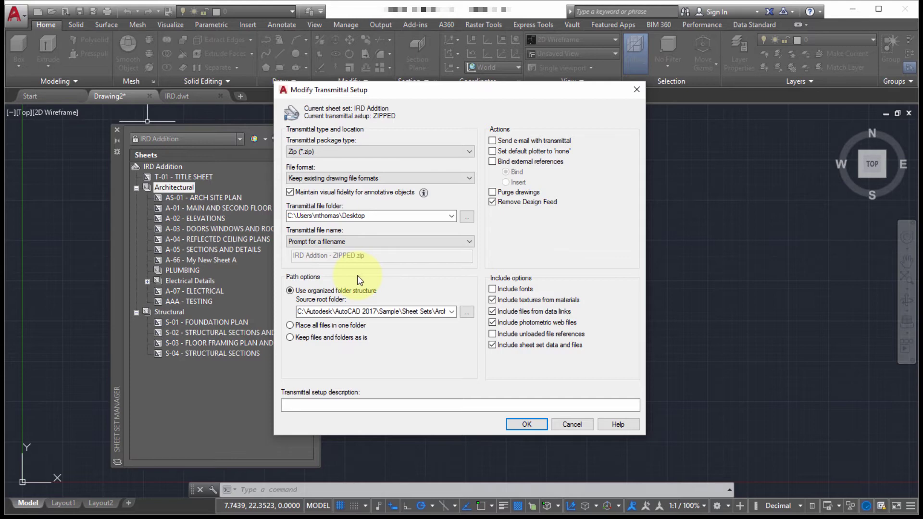
Configure the ZIPPED setup to place all files in one folder, set default plotter to 'none', purge drawings and include fonts
click(366, 325)
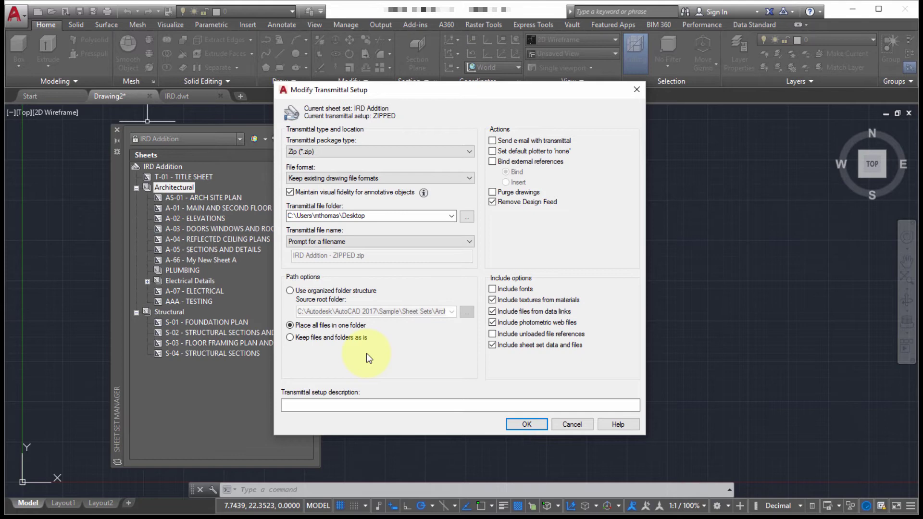
click(544, 140)
click(529, 139)
click(528, 152)
click(538, 163)
click(538, 164)
click(521, 193)
click(493, 289)
Describe the setup as "ZIPPED INTO SINGLE FOLDER", save it and return to the transmittal with ZIPPED selected
click(372, 405)
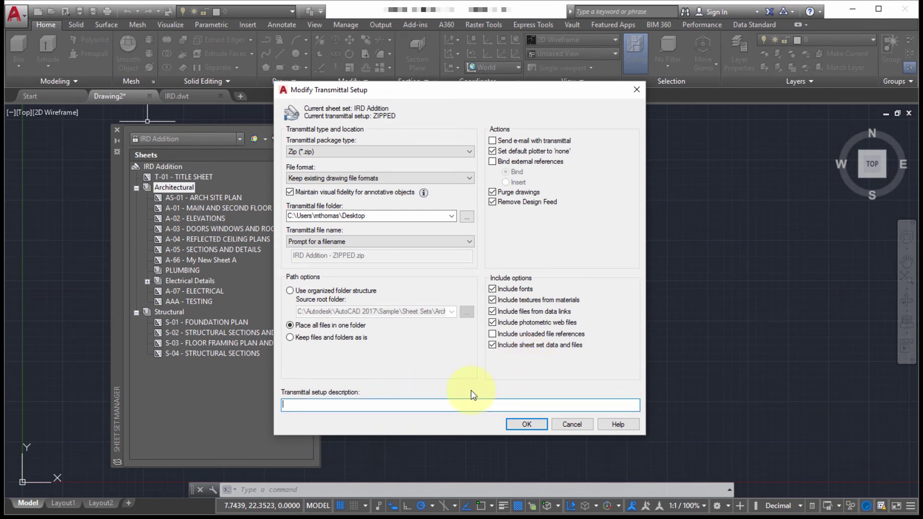
text(ZIPPED INTO SINGLE FOLDER)
click(525, 421)
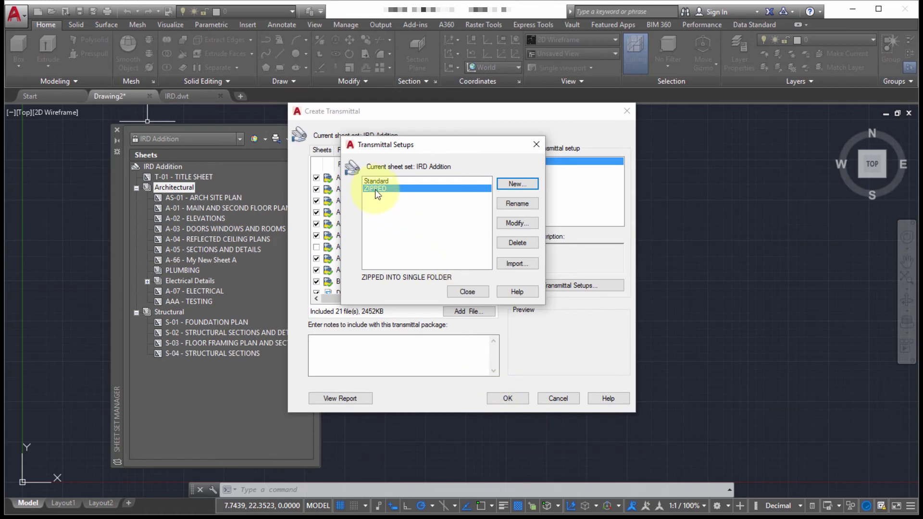
click(467, 292)
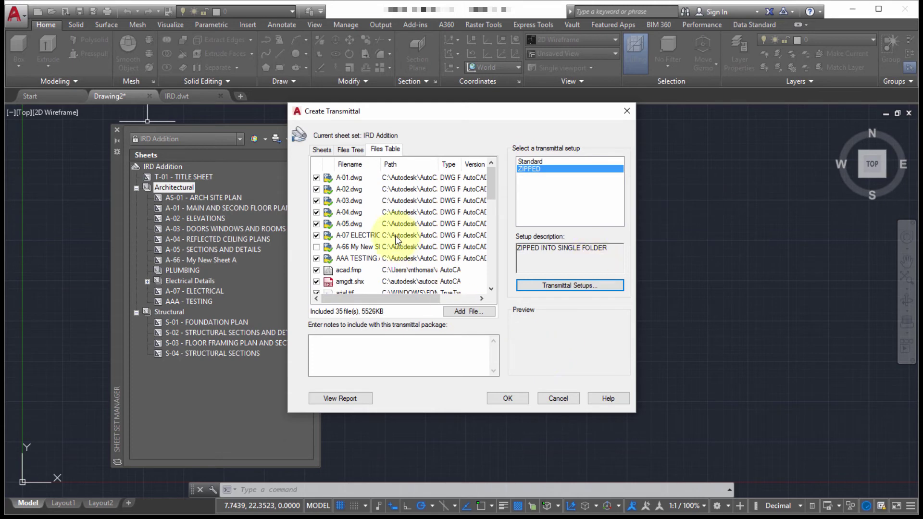
Review the files table and read through the transmittal report for included files, exclusions and distribution notes
scroll(392, 236, down, 2)
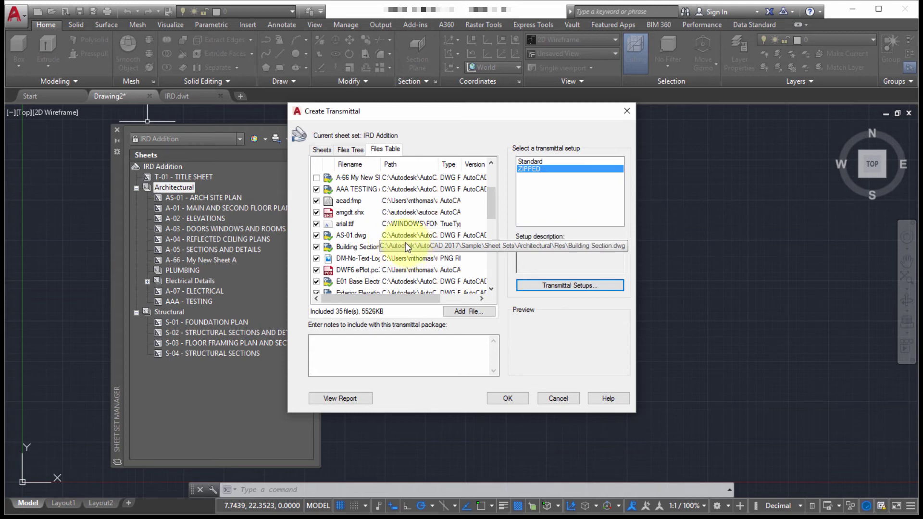
click(338, 397)
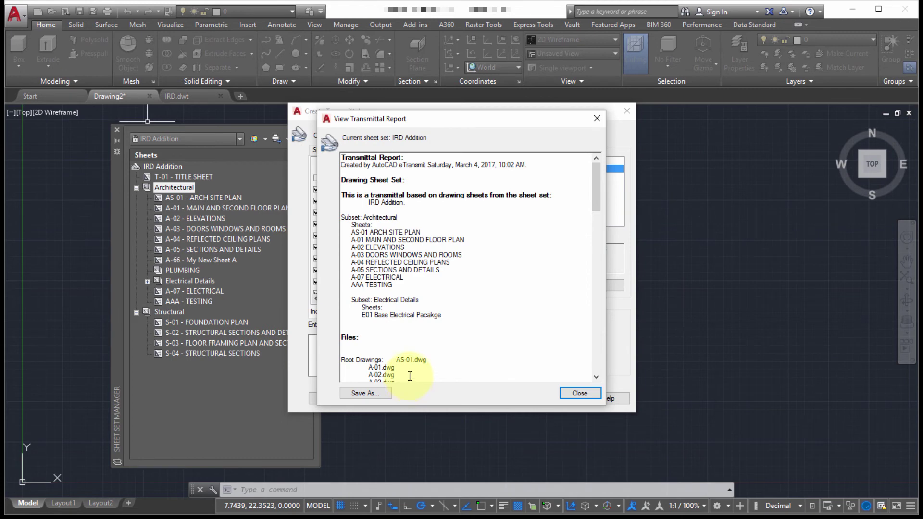
scroll(464, 263, down, 4)
scroll(464, 260, down, 3)
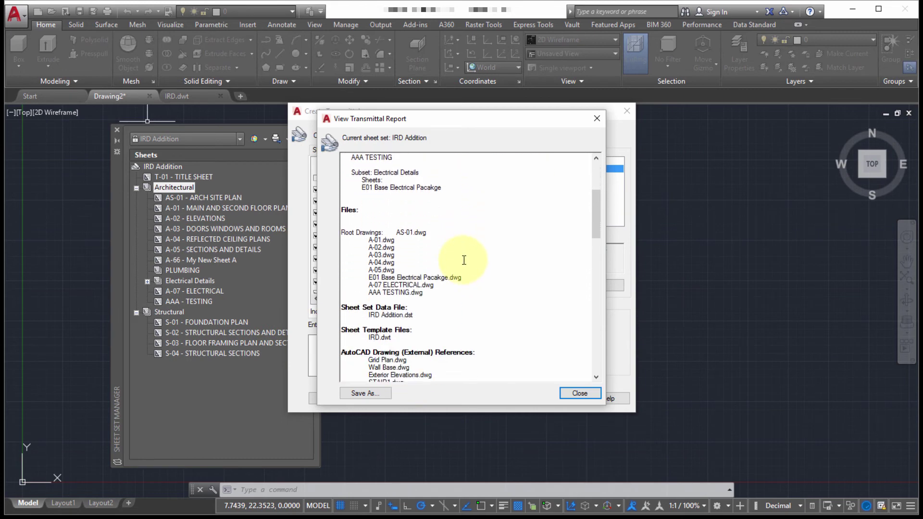
scroll(464, 259, down, 9)
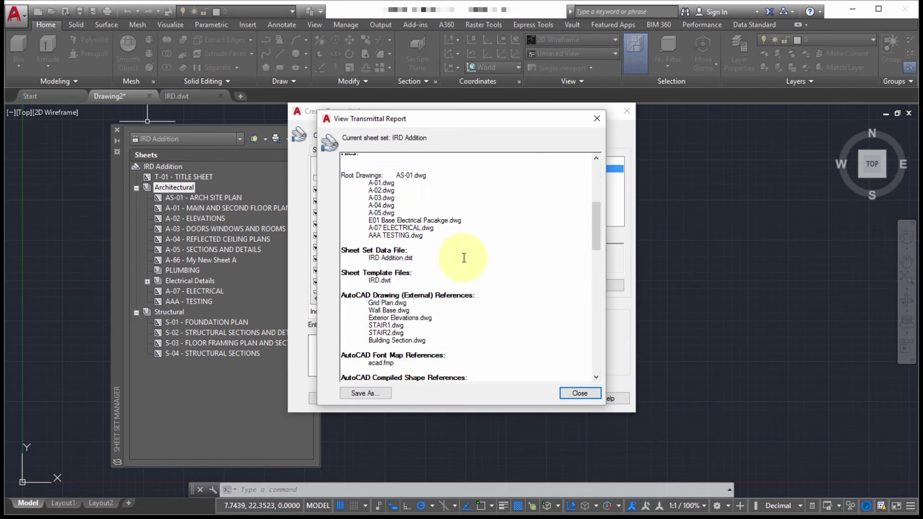
scroll(464, 257, down, 13)
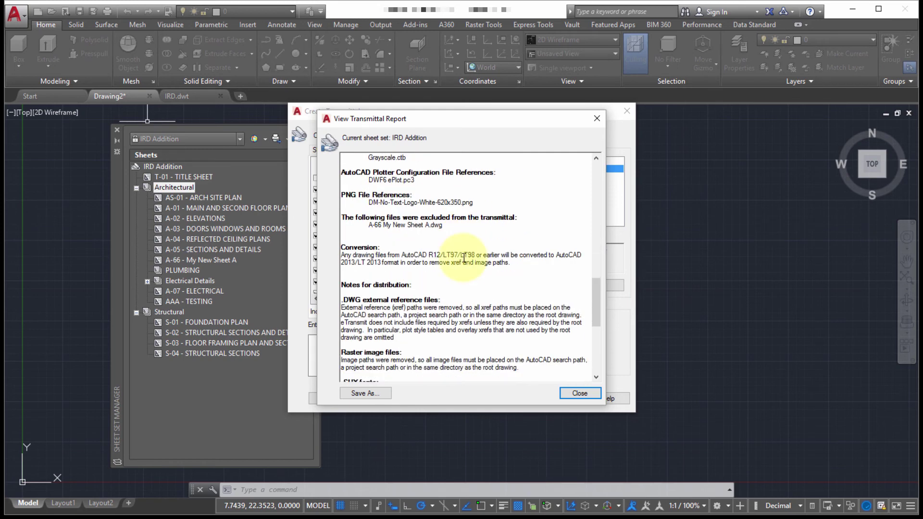
scroll(464, 258, down, 4)
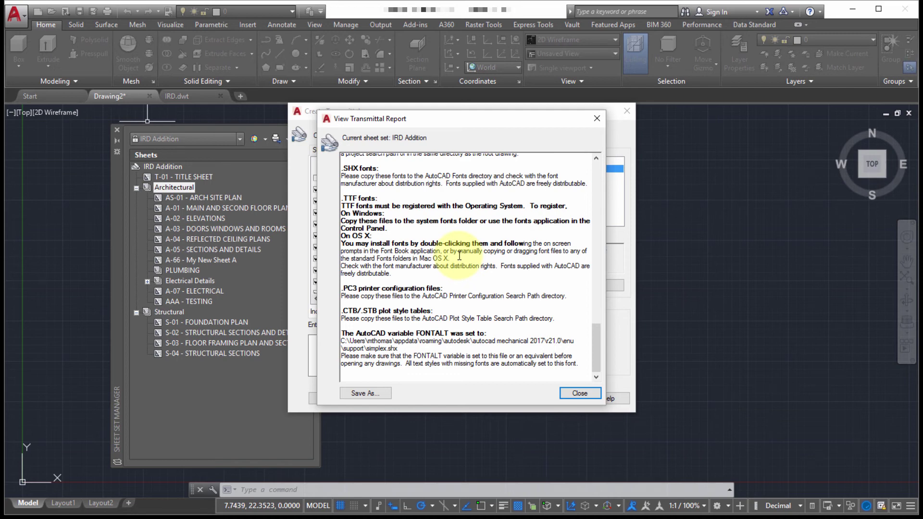
click(588, 393)
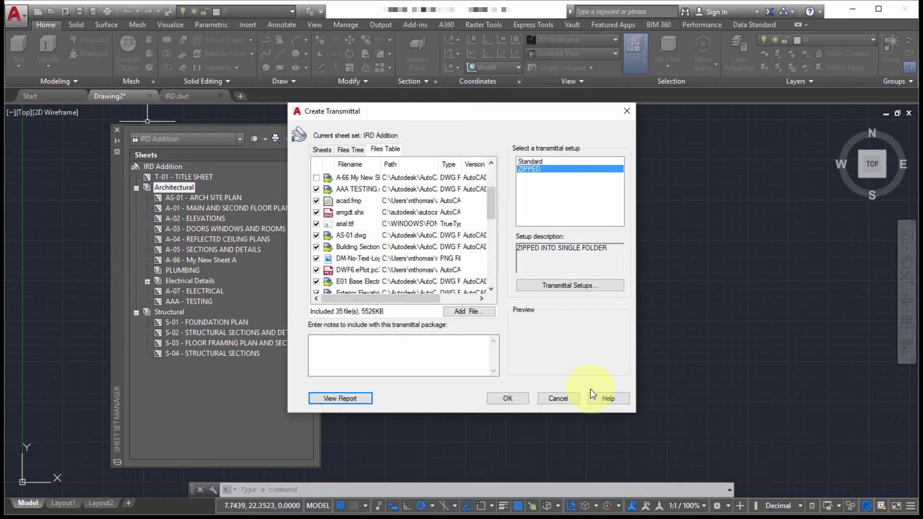
Create the transmittal package and save it to the Desktop as IRD Addition - ZIPPED.zip
click(508, 398)
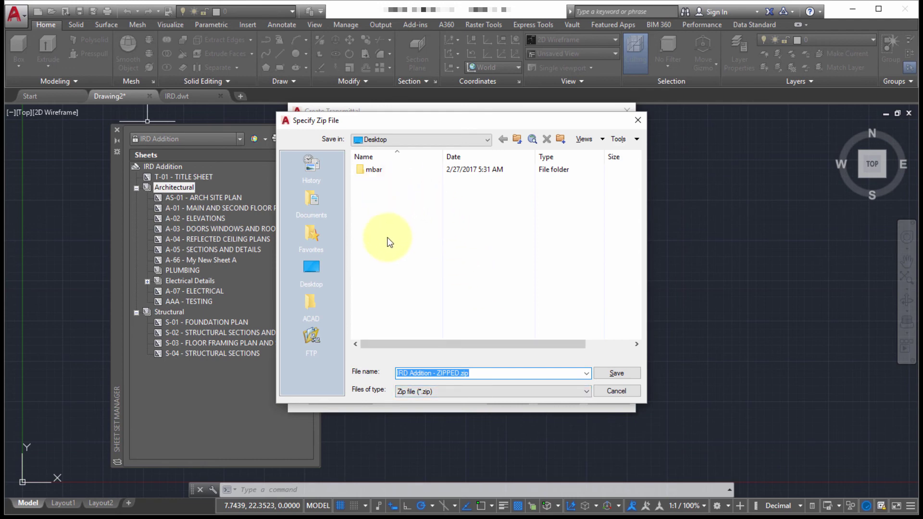
click(616, 373)
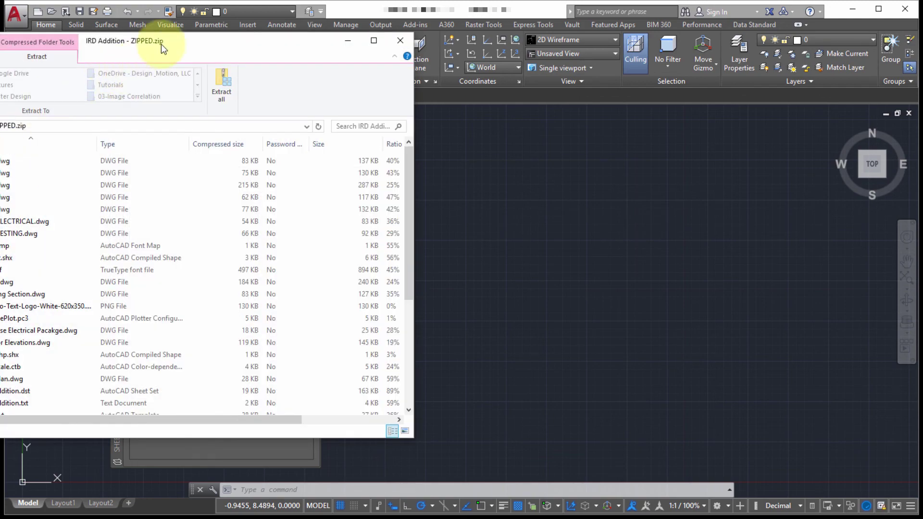
Examine the contents of IRD Addition - ZIPPED.zip in File Explorer sorted by type, and close the window
drag(175, 31, 518, 60)
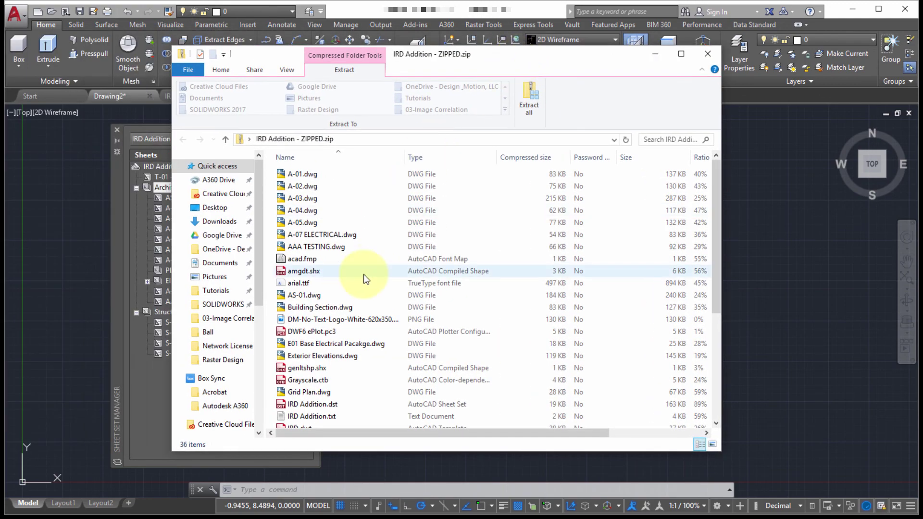
scroll(350, 235, down, 1)
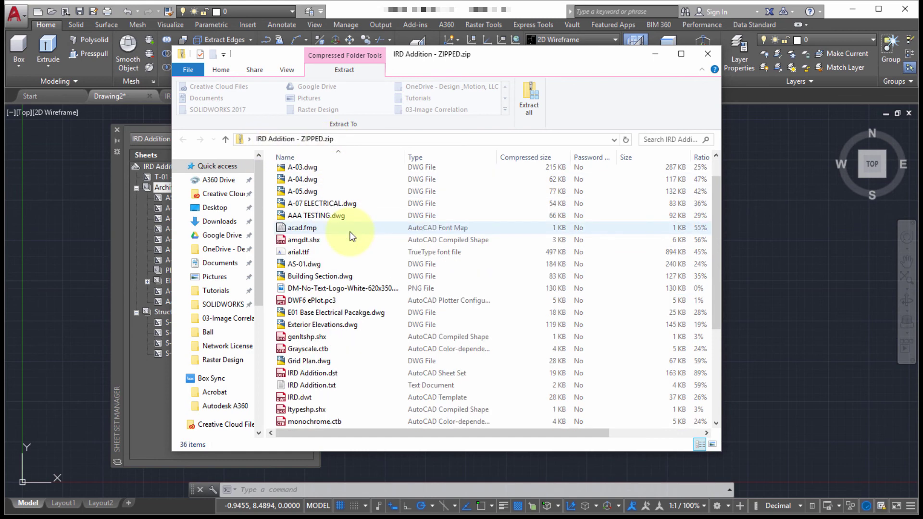
scroll(350, 234, up, 1)
click(456, 163)
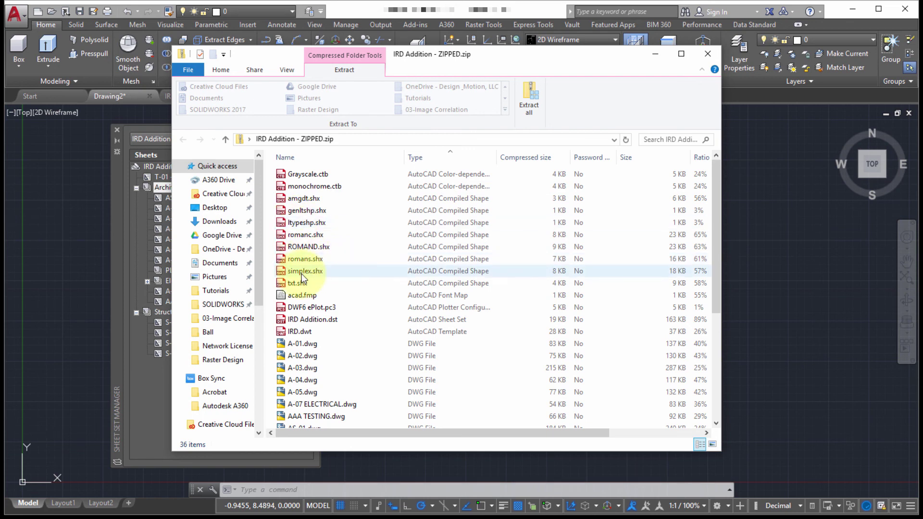
scroll(301, 273, down, 3)
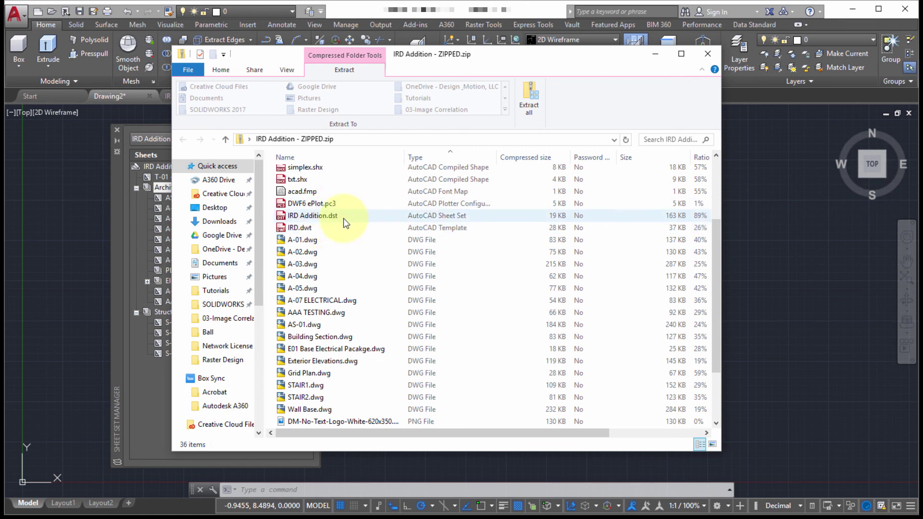
scroll(328, 267, down, 2)
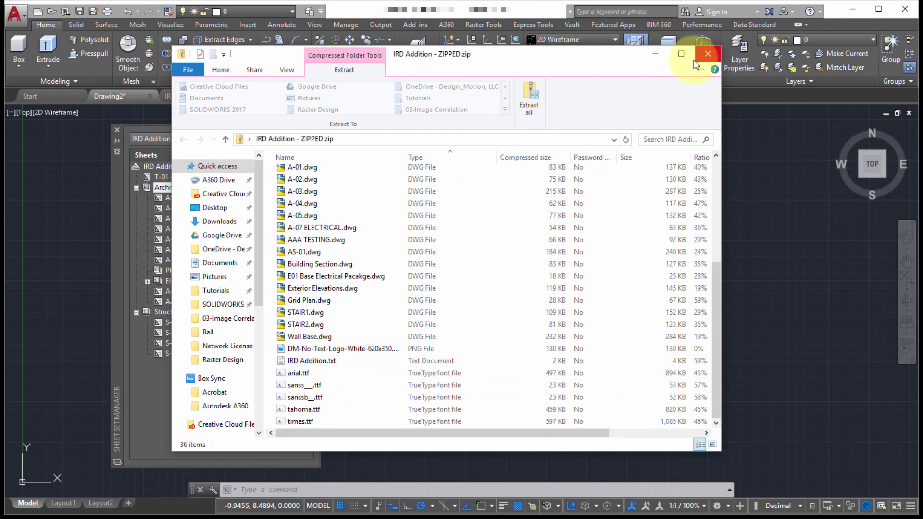
click(707, 54)
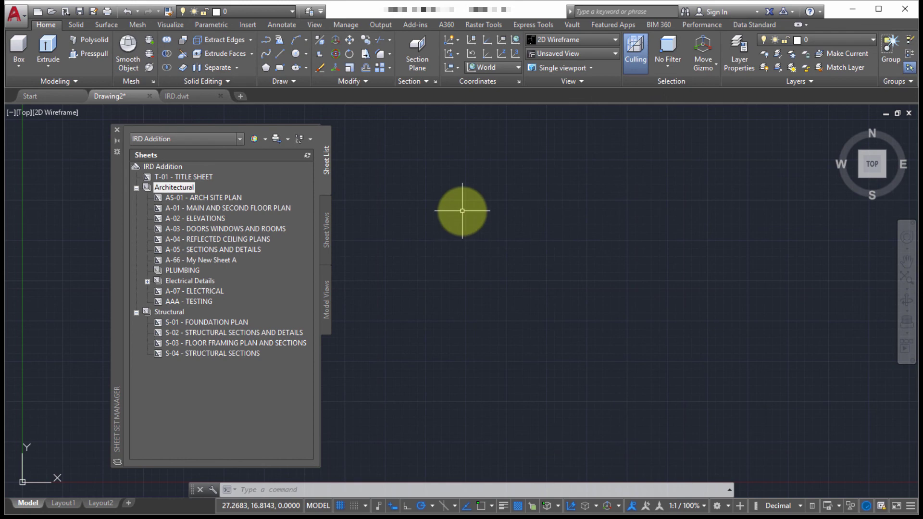